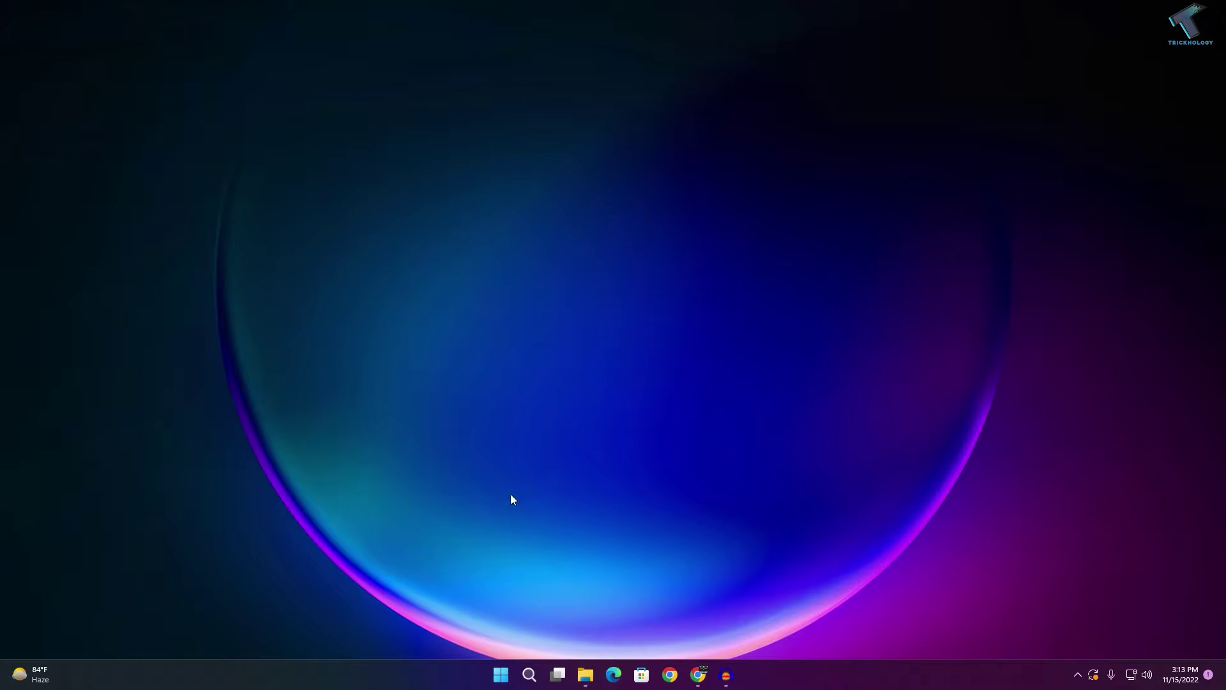
# Launch mmsys.cpl from Start search and open the Realtek Speakers properties.
pyautogui.click(500, 674)
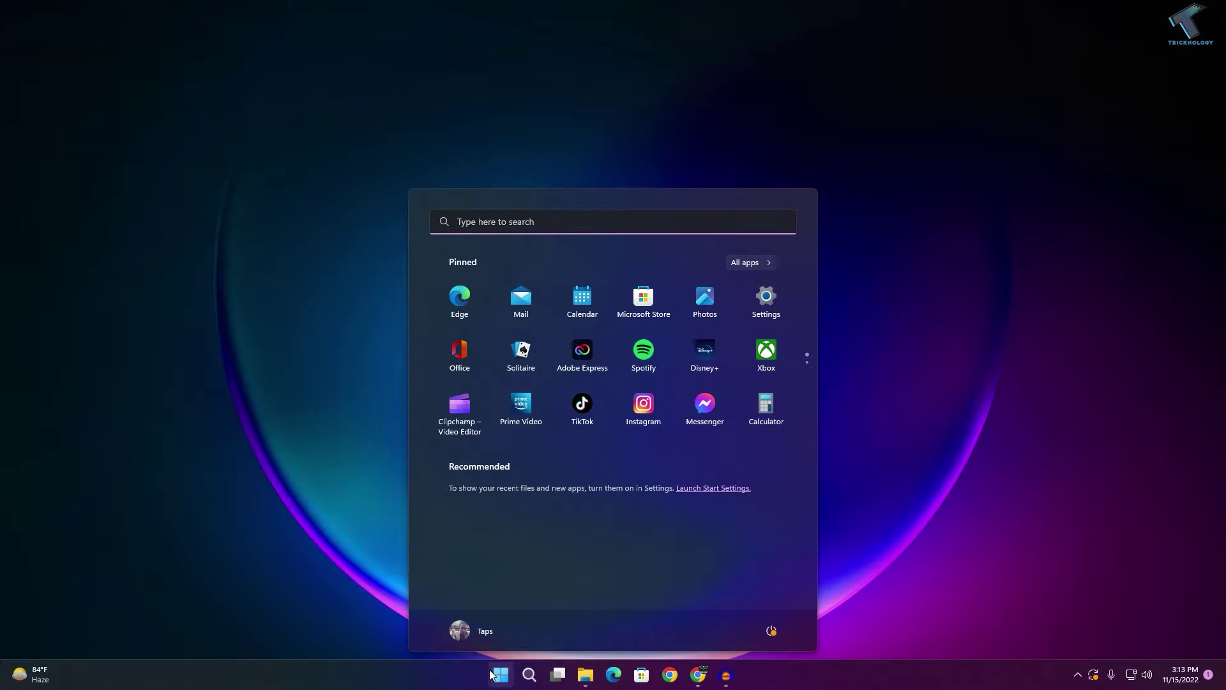
pyautogui.write('m')
pyautogui.write('ms')
pyautogui.write('ys')
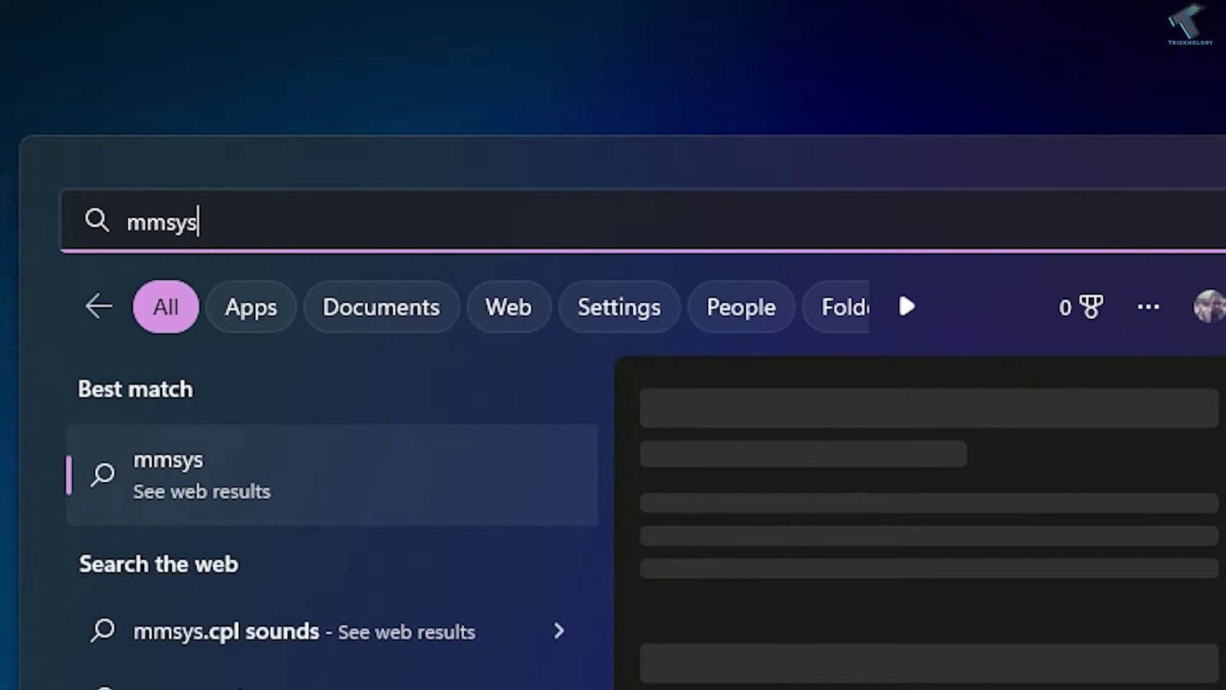
pyautogui.write('.cpl')
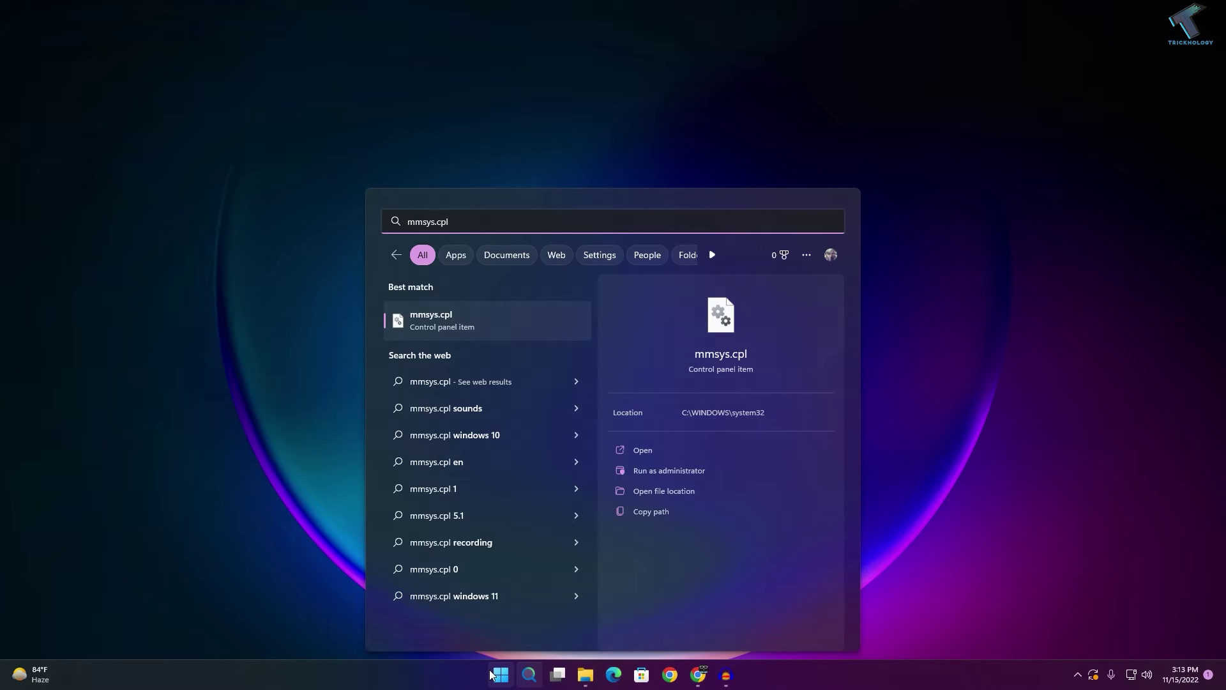
pyautogui.press('Return')
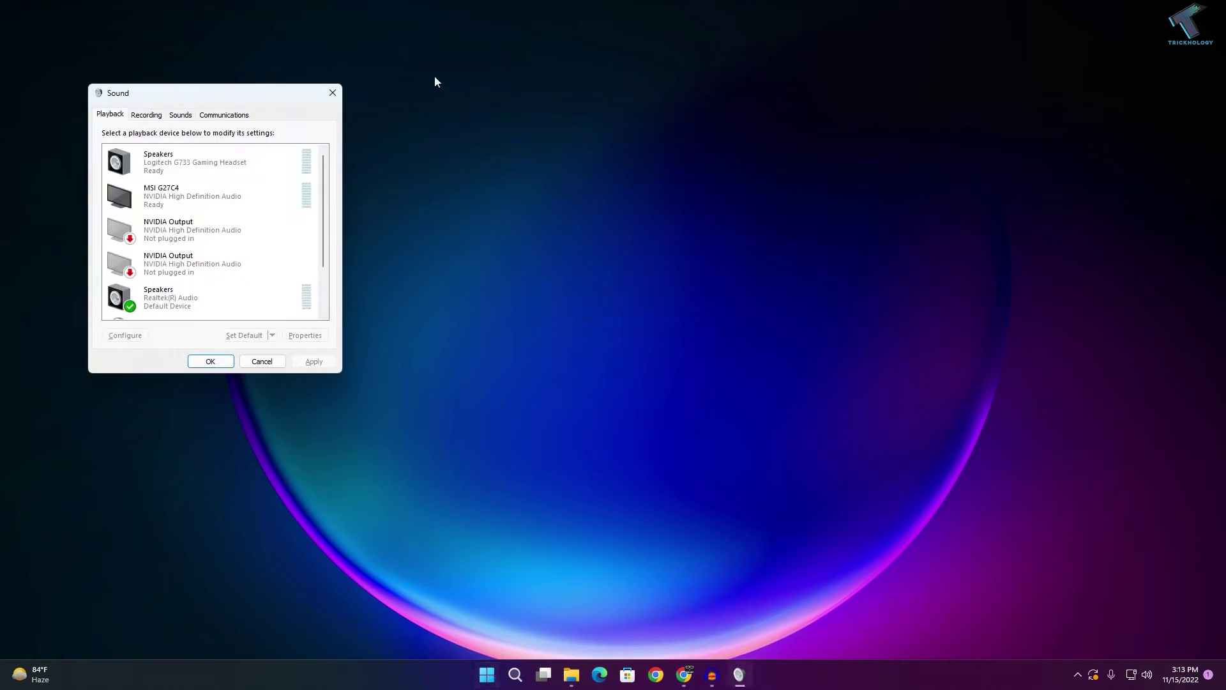
pyautogui.moveTo(202, 91); pyautogui.dragTo(575, 163)
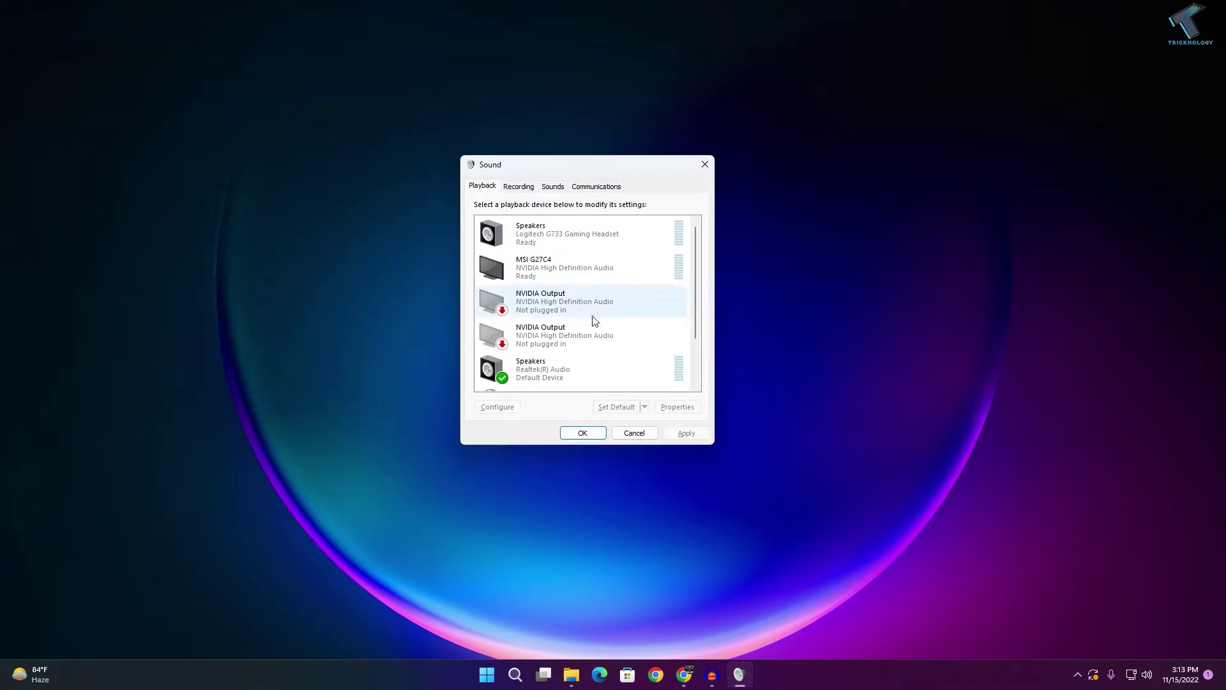
pyautogui.scroll(-1, 588, 306)
pyautogui.moveTo(697, 319); pyautogui.dragTo(693, 332)
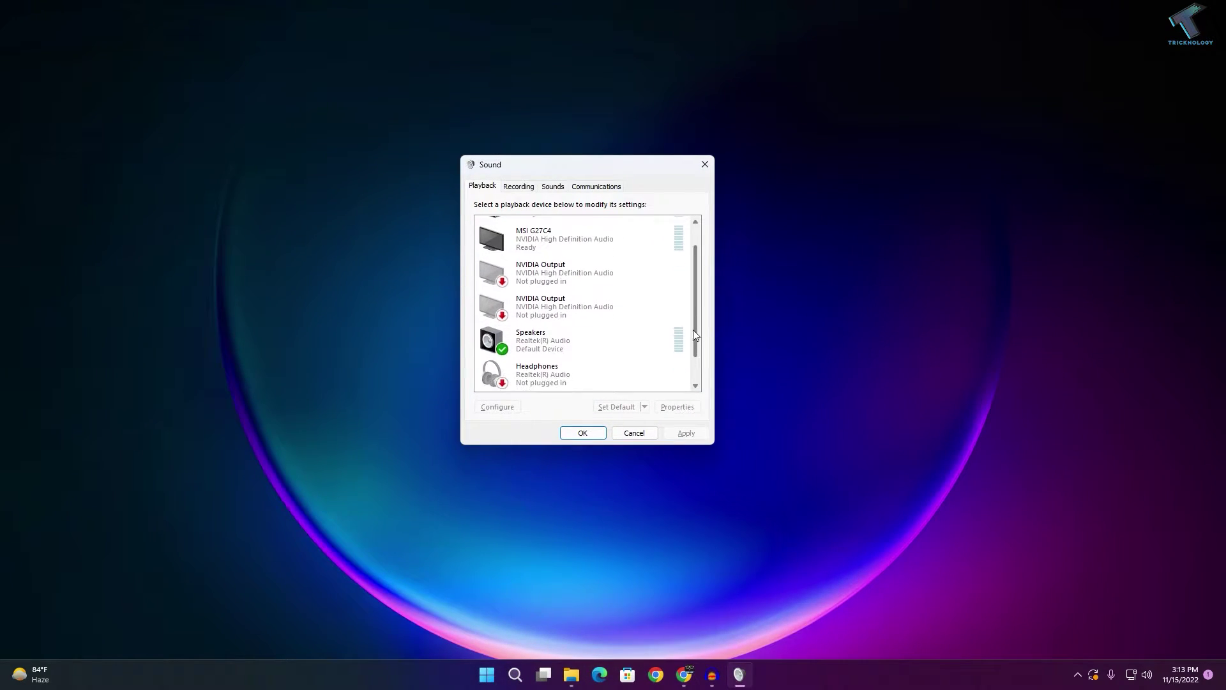
pyautogui.doubleClick(620, 350)
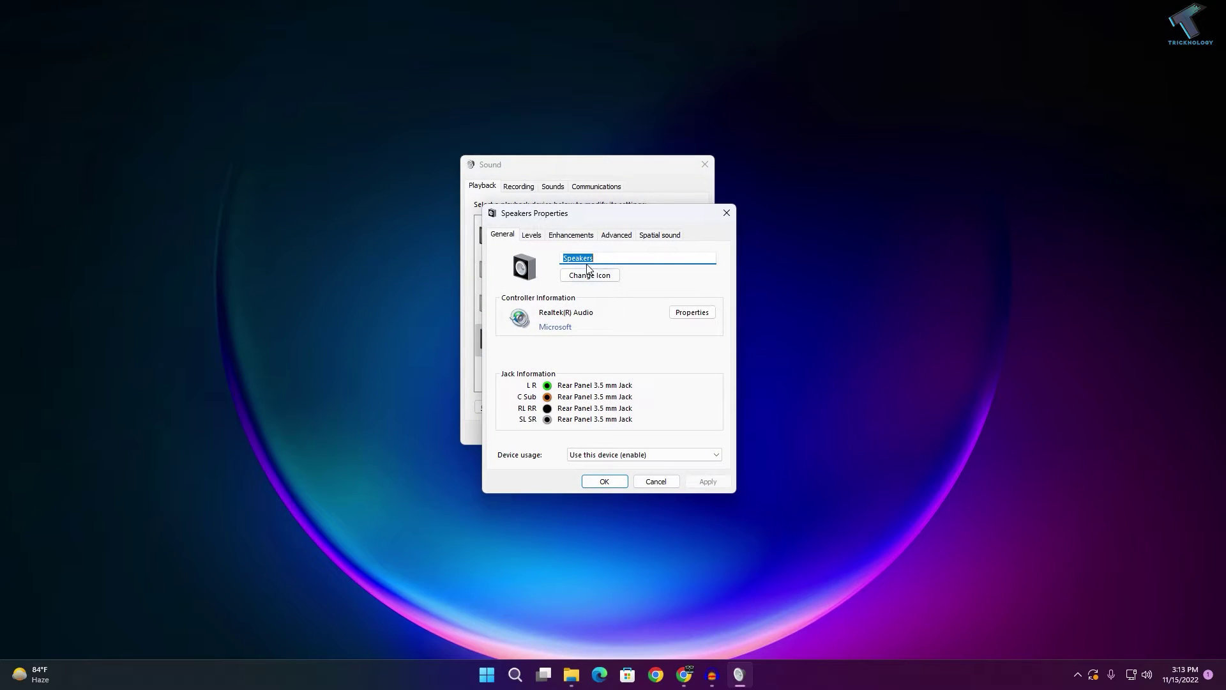
# Reopen the Speakers properties from the device's right-click menu.
pyautogui.click(732, 211)
pyautogui.rightClick(584, 343)
pyautogui.click(584, 448)
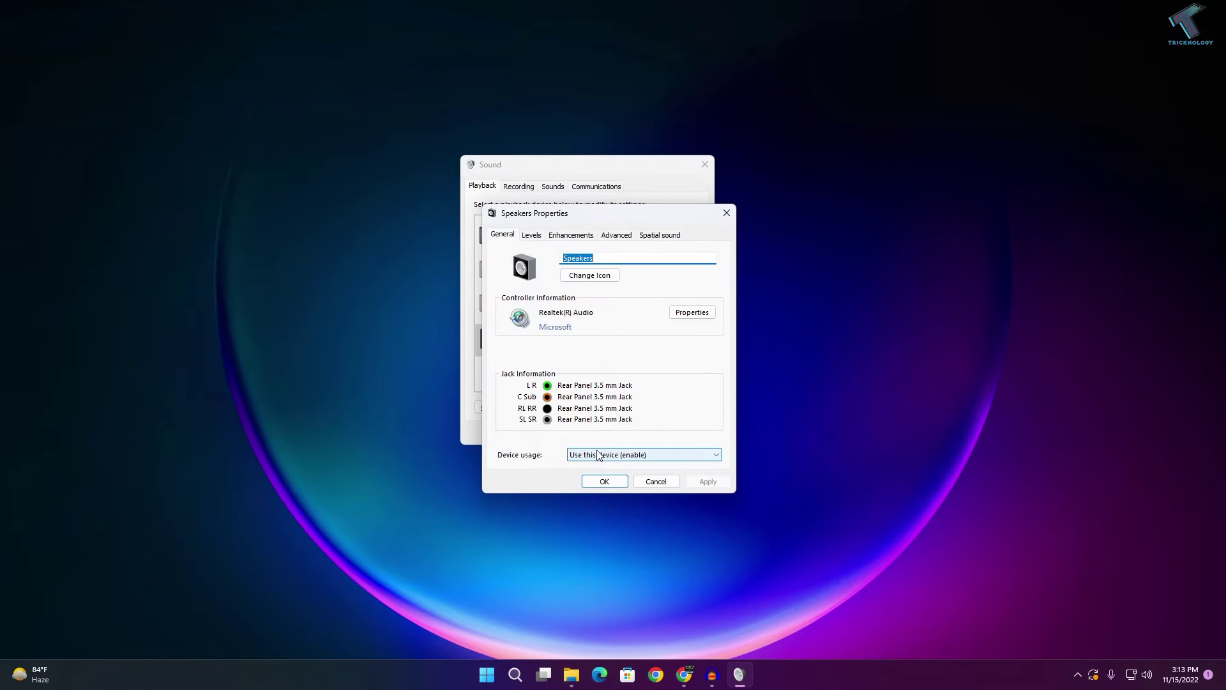
# Keep every Speakers channel balance at 100 and confirm, then view Enhancements.
pyautogui.click(532, 235)
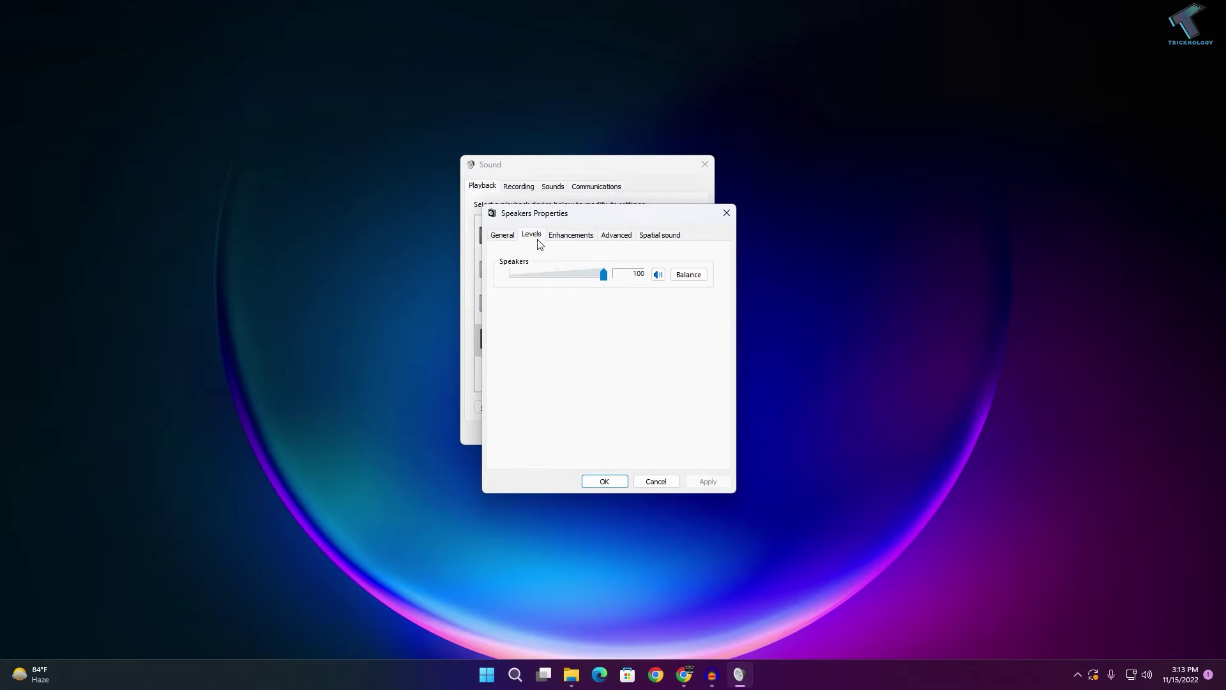
pyautogui.click(689, 275)
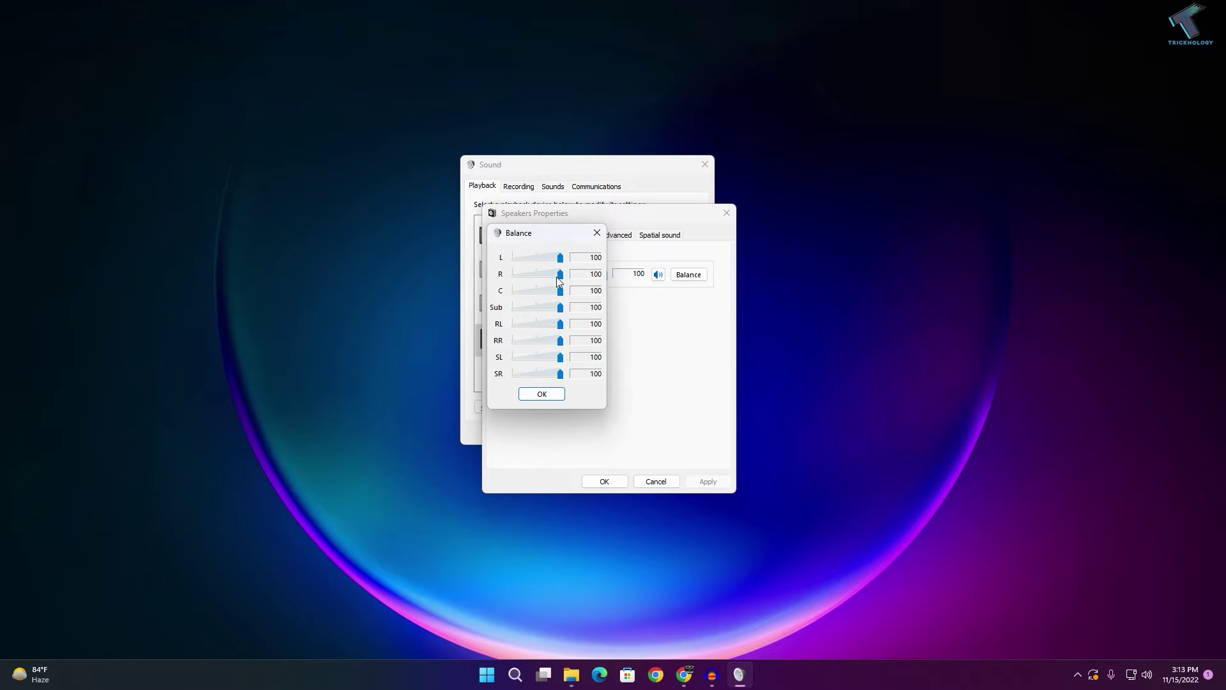
pyautogui.click(542, 397)
pyautogui.click(571, 235)
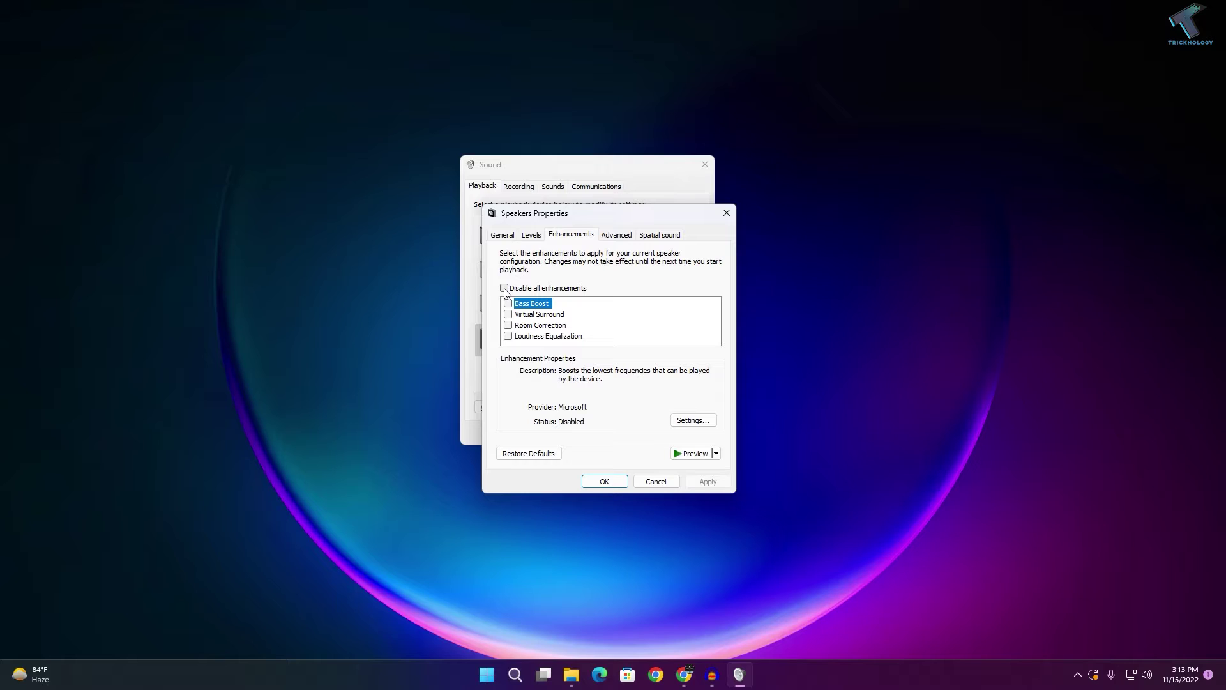
# Disable all enhancements for the Realtek Speakers, apply, and close both Sound dialogs.
pyautogui.click(505, 289)
pyautogui.click(707, 481)
pyautogui.click(603, 481)
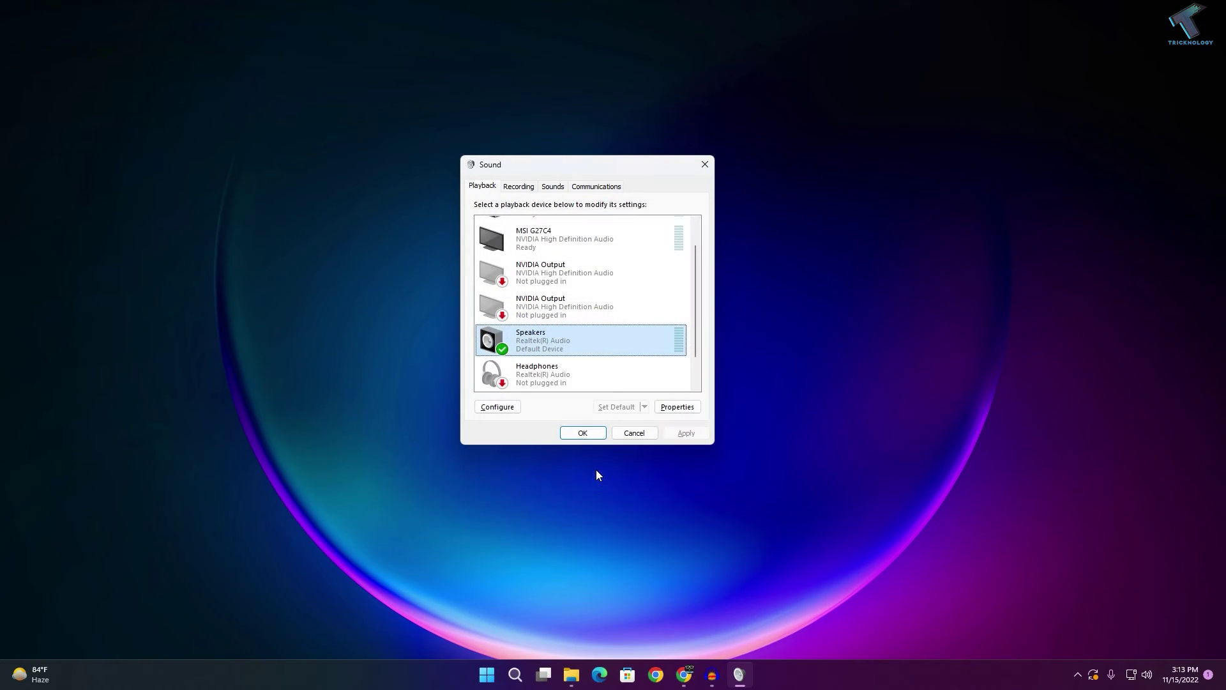
pyautogui.click(583, 433)
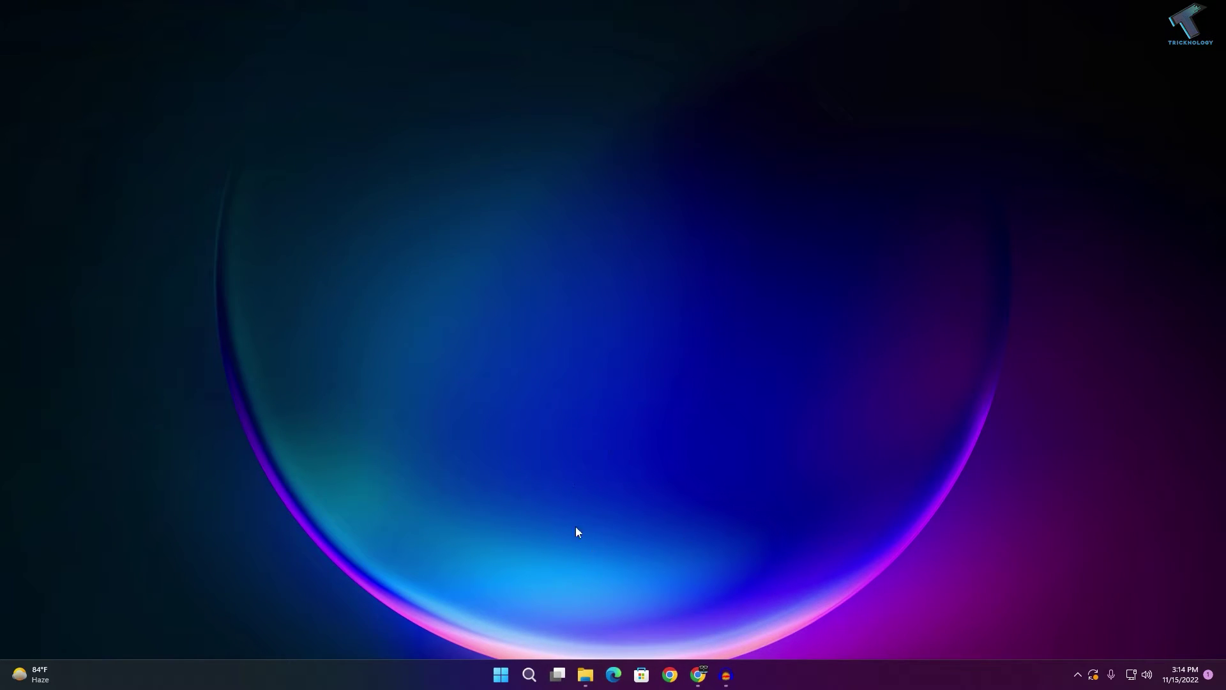
# Open Settings from the Start right-click menu and go to System > Troubleshoot.
pyautogui.rightClick(500, 673)
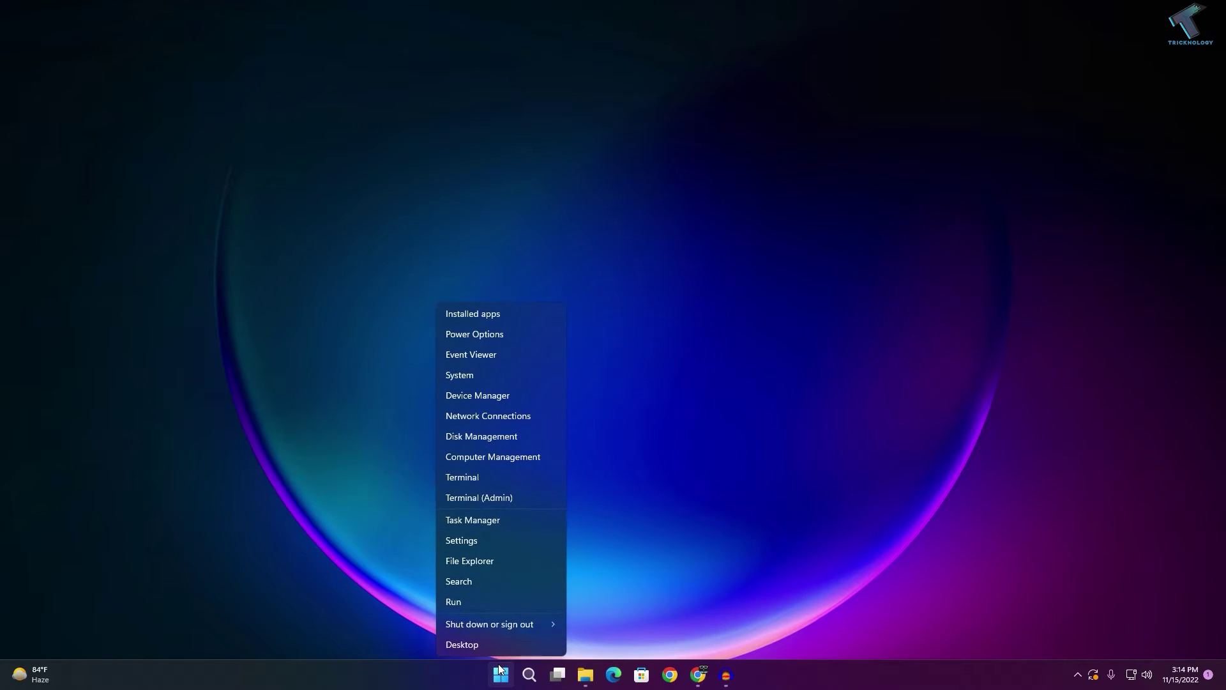
pyautogui.click(501, 542)
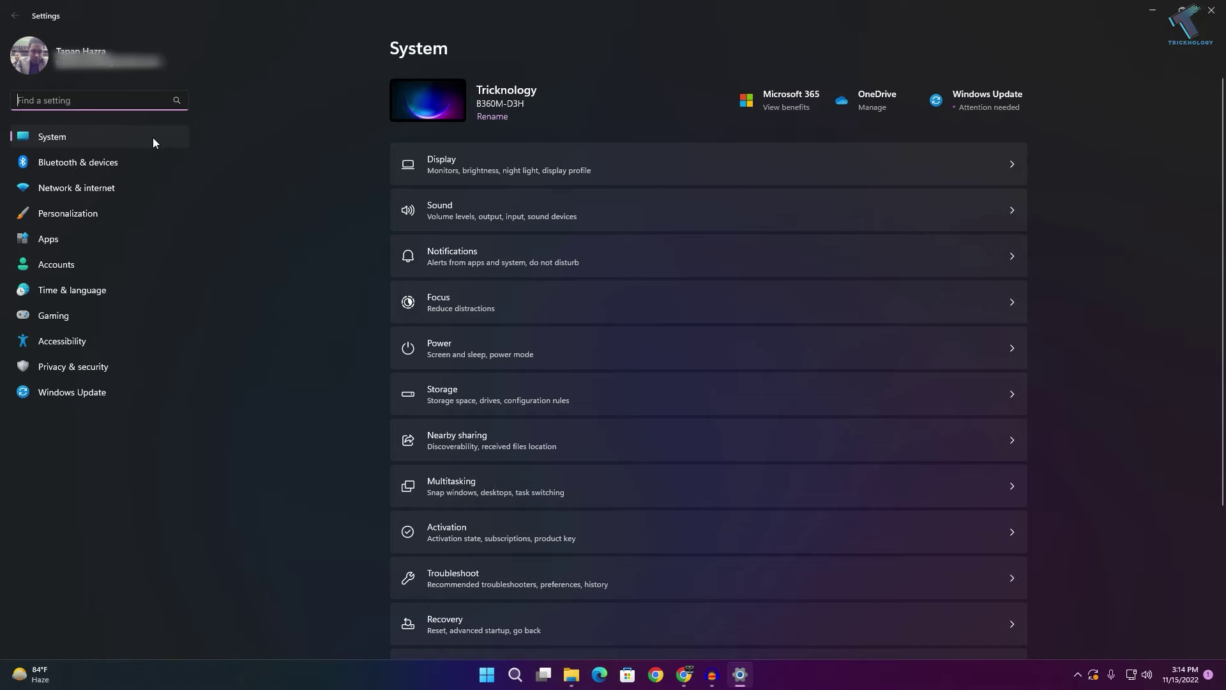
pyautogui.click(85, 143)
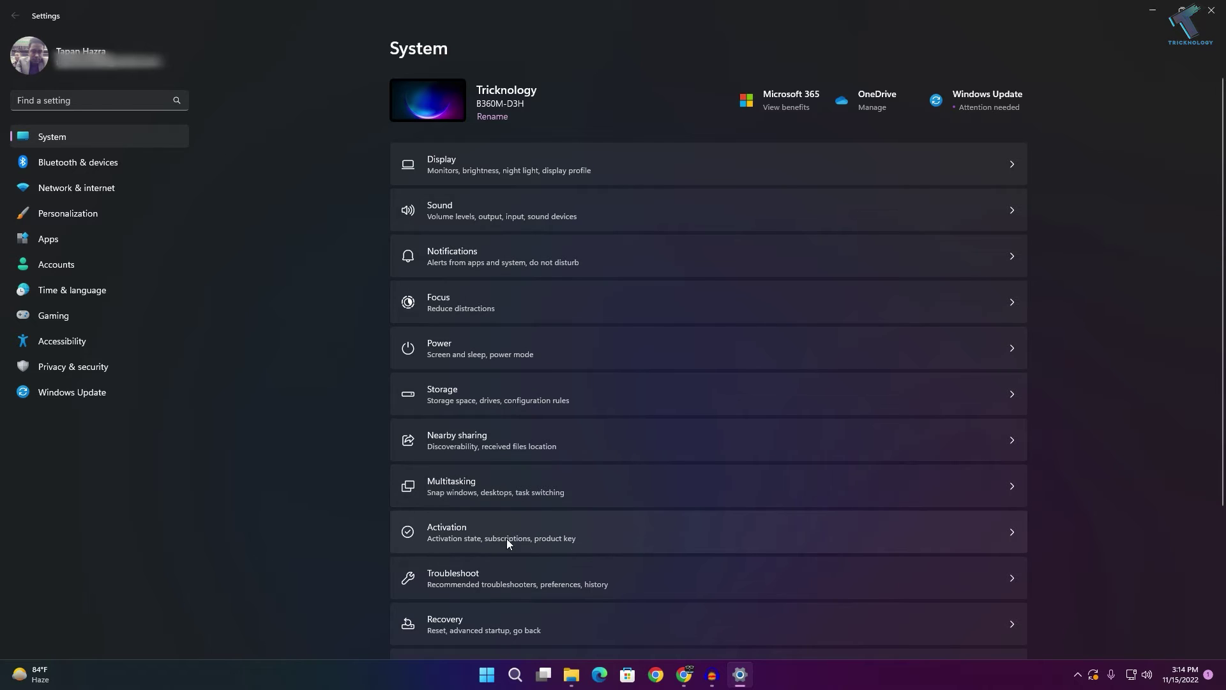
pyautogui.click(486, 574)
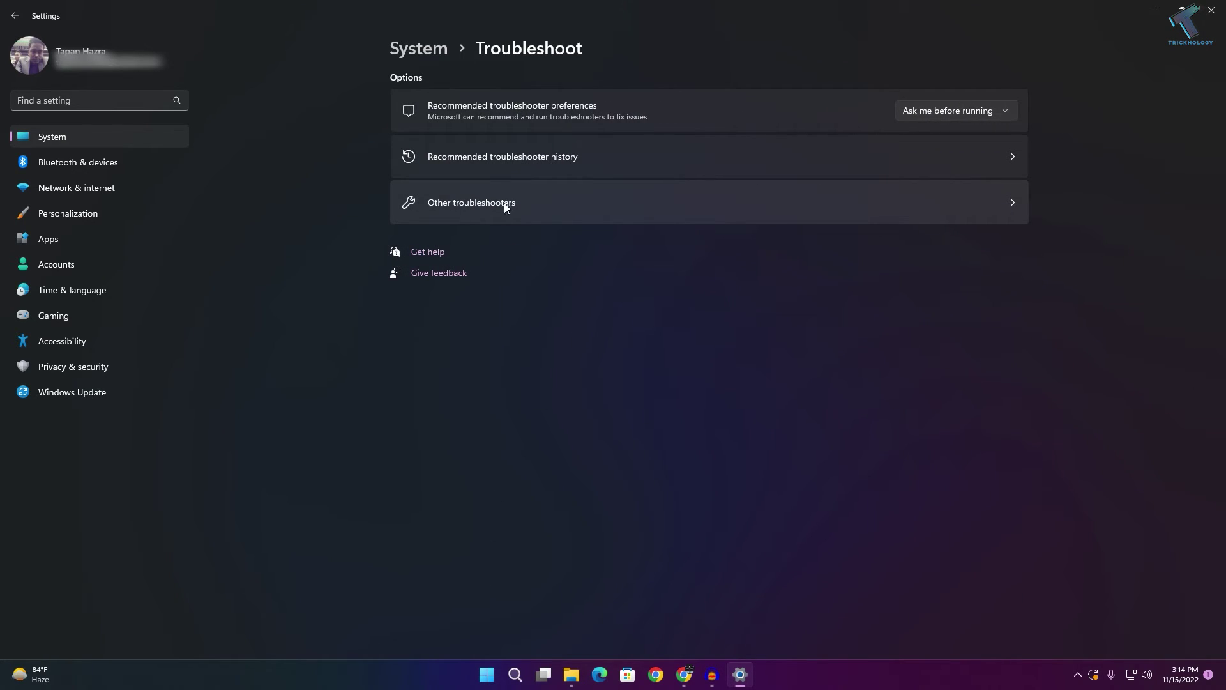
# Run the Playing Audio troubleshooter from Other troubleshooters and select the MSI G27C4 device.
pyautogui.click(528, 207)
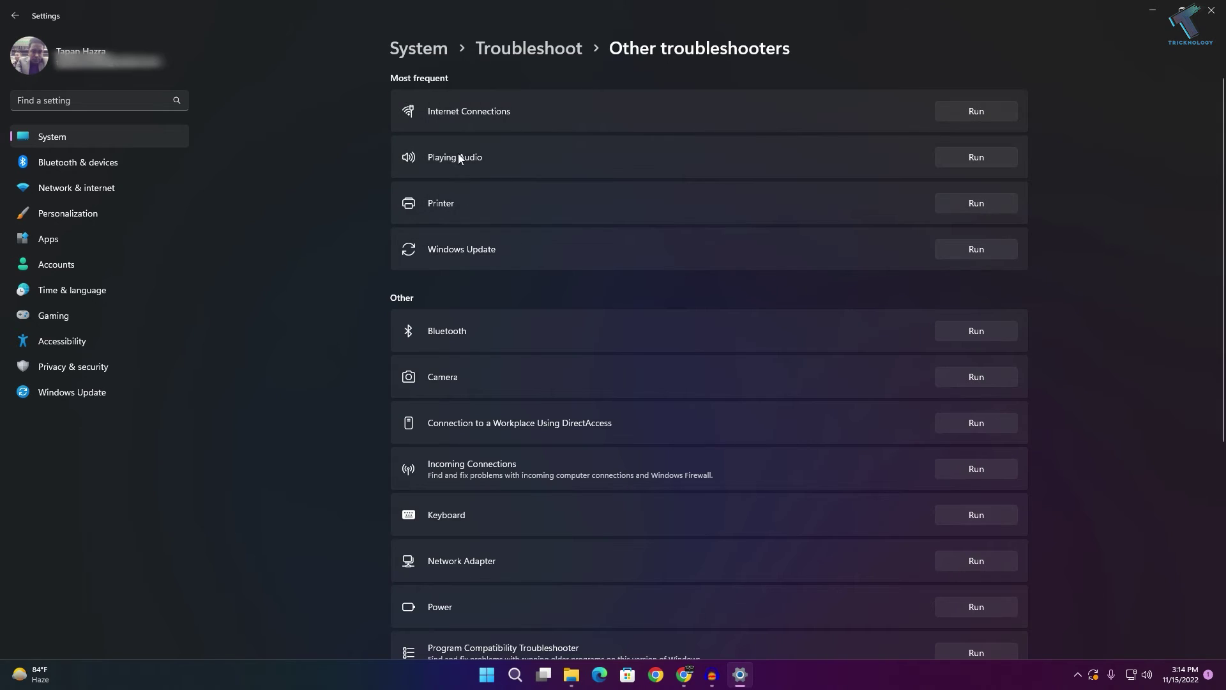
pyautogui.click(968, 154)
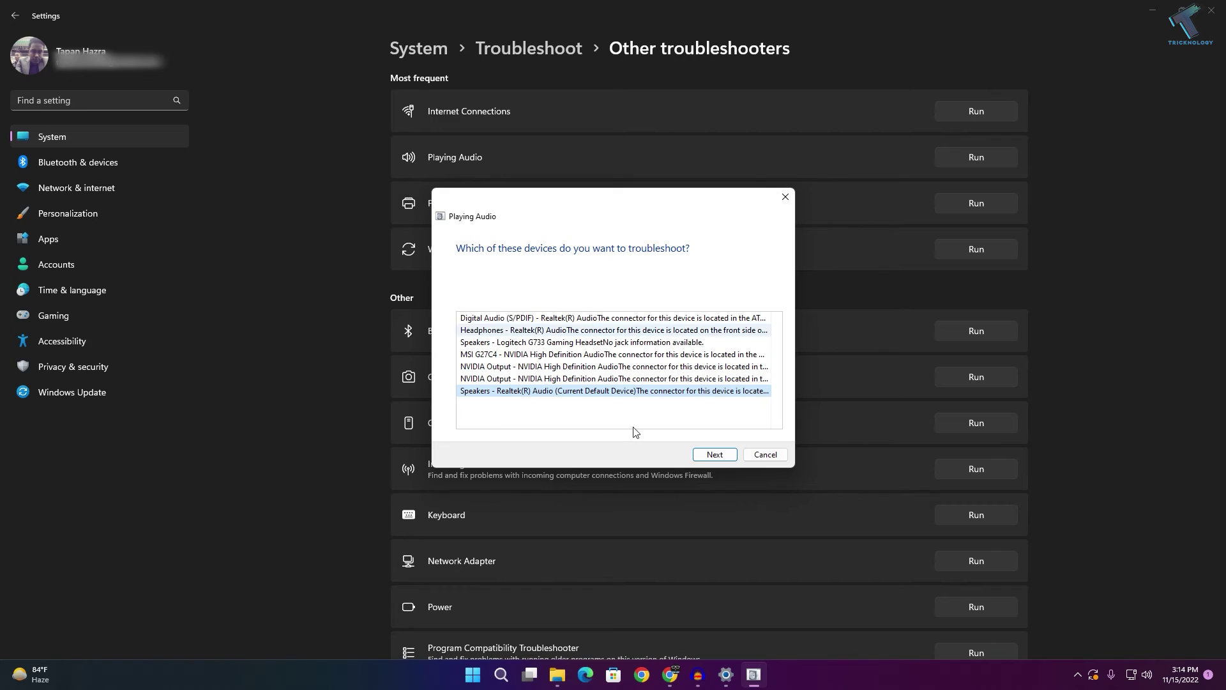
pyautogui.click(669, 356)
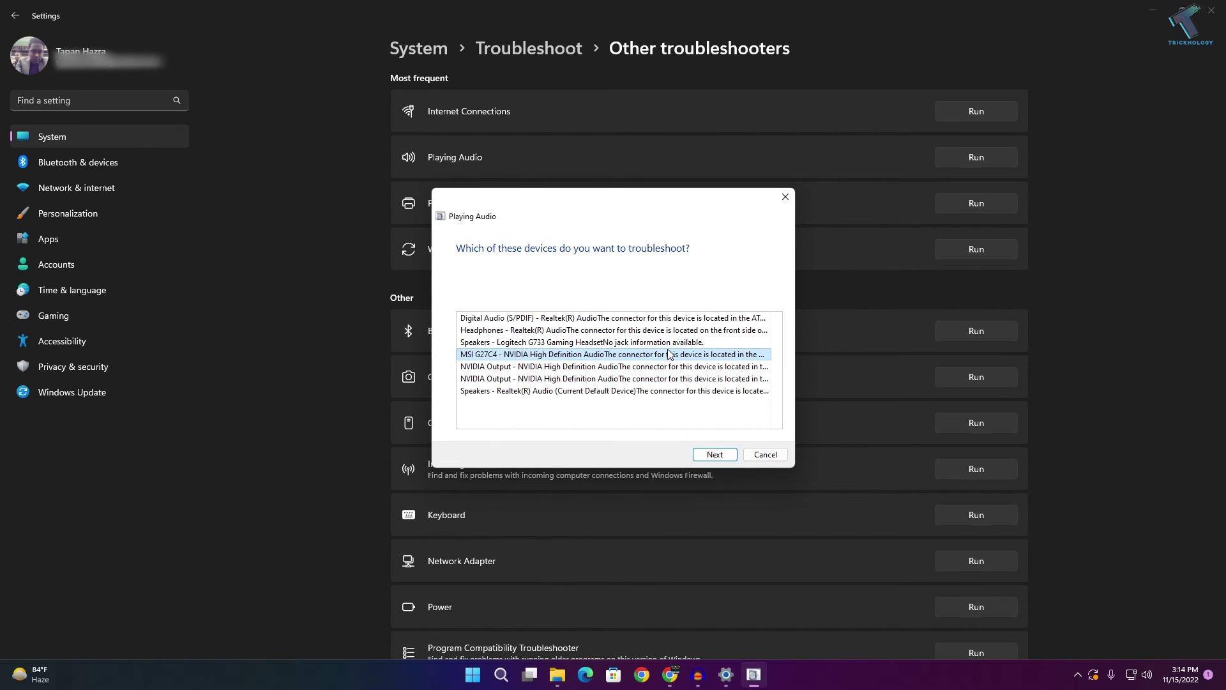
# Select Speakers - Realtek(R) Audio (Current Default Device) and start problem detection.
pyautogui.click(669, 391)
pyautogui.click(714, 455)
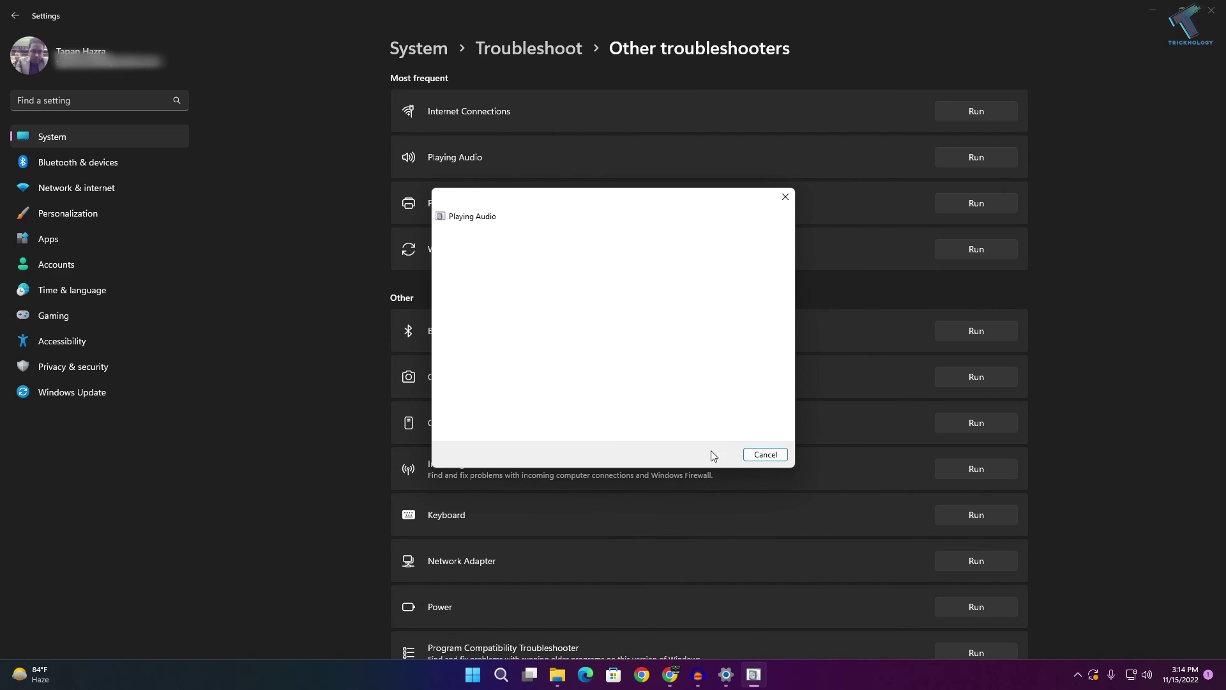